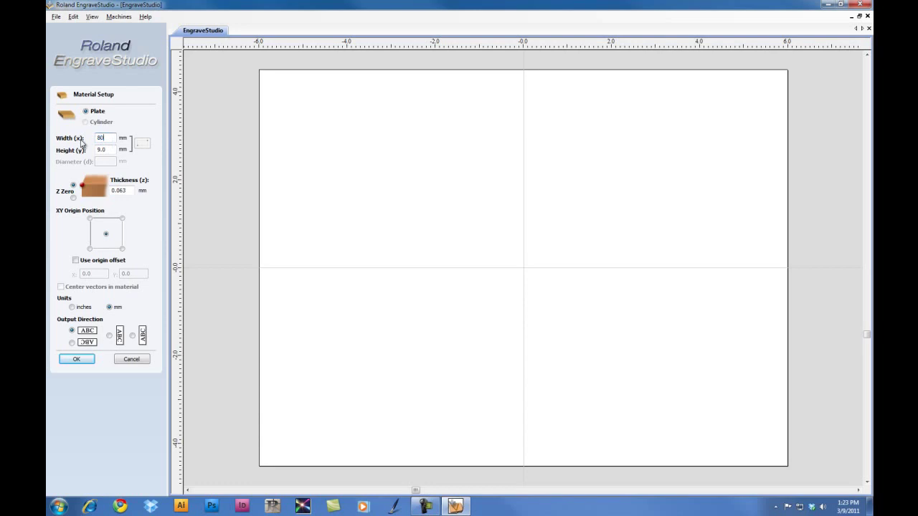
- Set up an 80 by 80 mm plate, 2.0 mm thick, with the XY origin at its lower-left corner
text(80)
key(Tab)
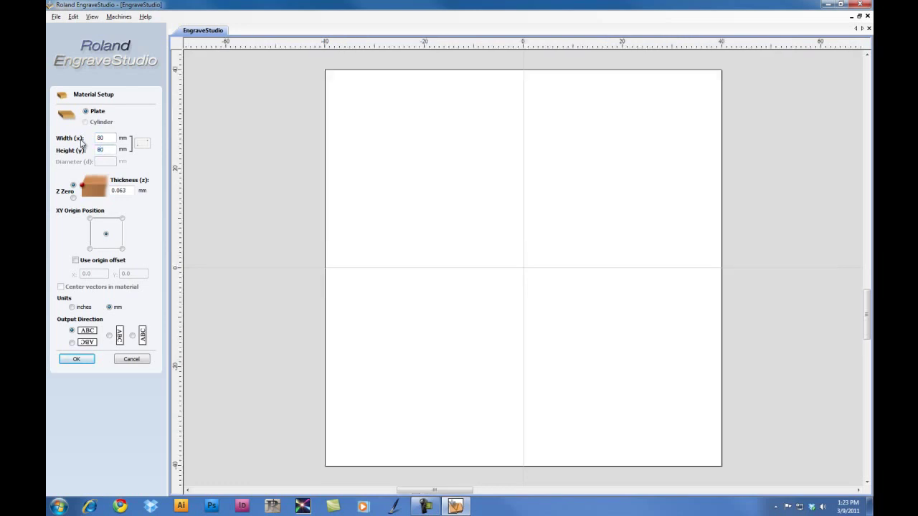
double_click(118, 190)
text(2.0)
click(90, 250)
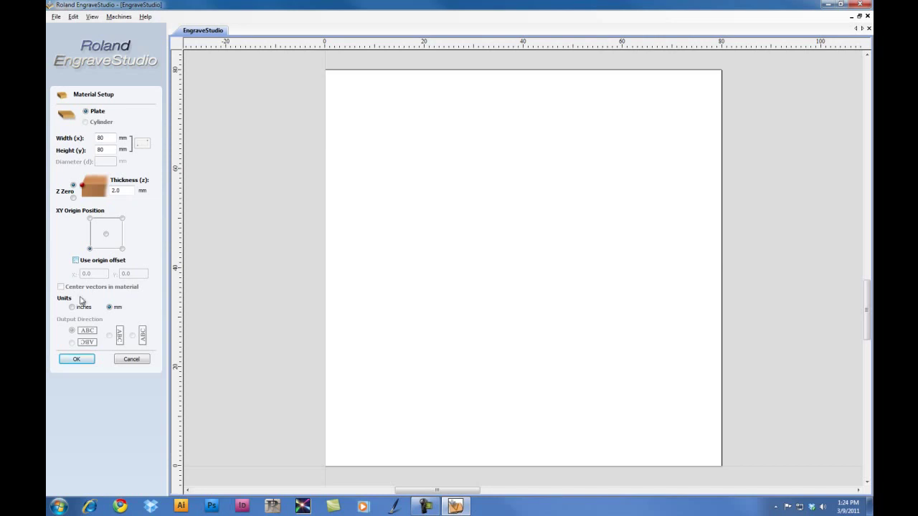
click(76, 360)
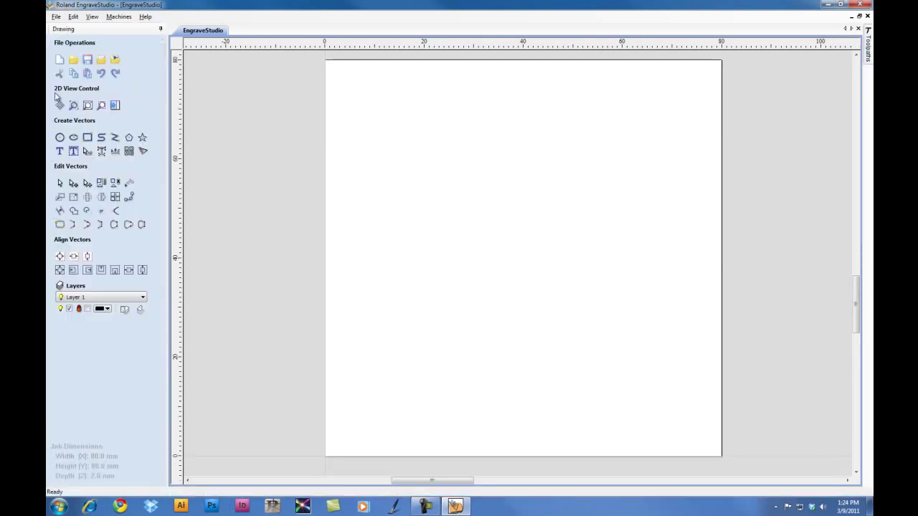
- Import the Imagine Roland logo vector file from the Desktop into the job
click(56, 16)
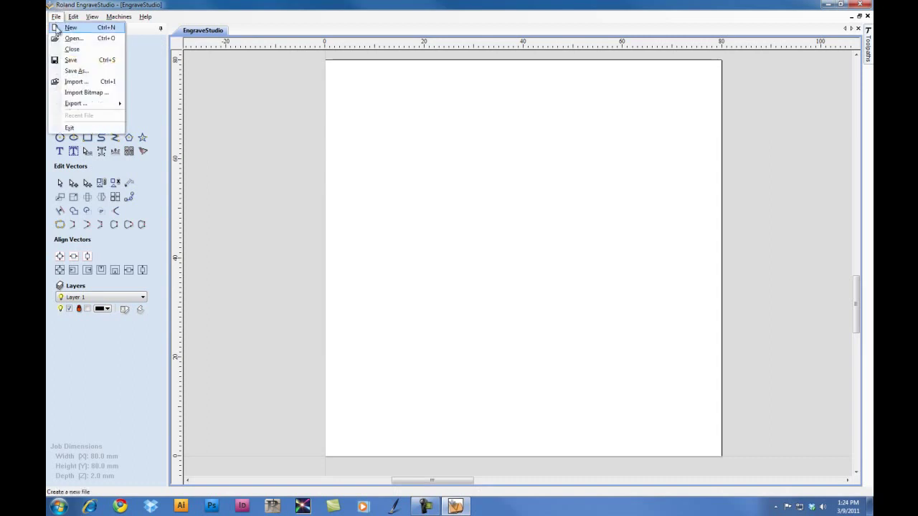
click(75, 85)
click(348, 219)
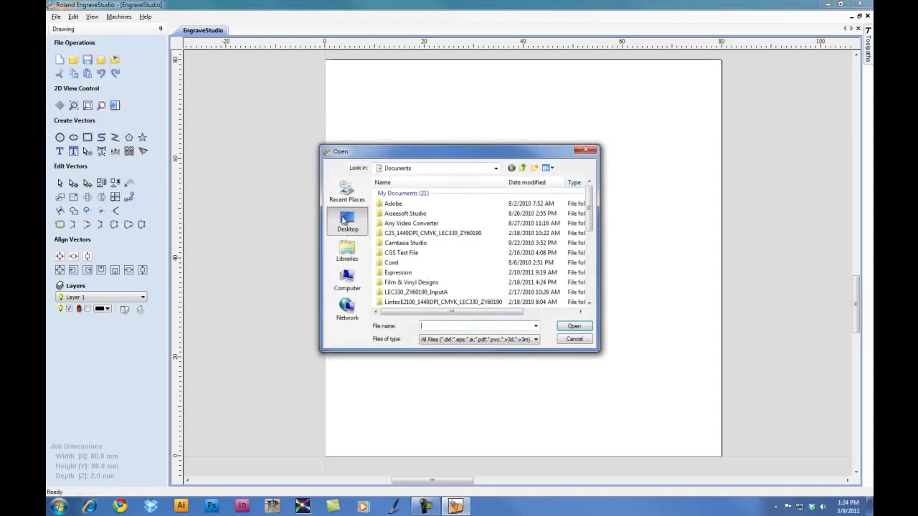
double_click(436, 251)
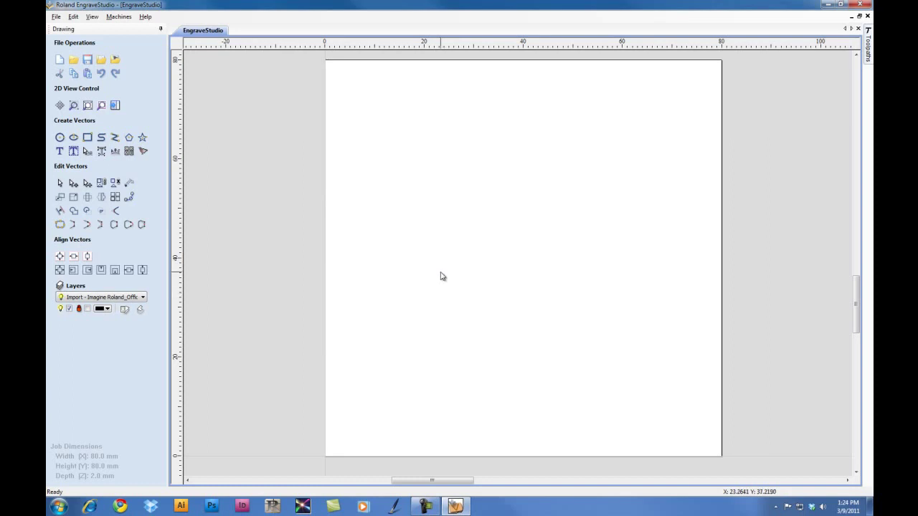
- Select all the imported logo vectors and centre them in the material
scroll(442, 276, down, 5)
scroll(446, 273, down, 1)
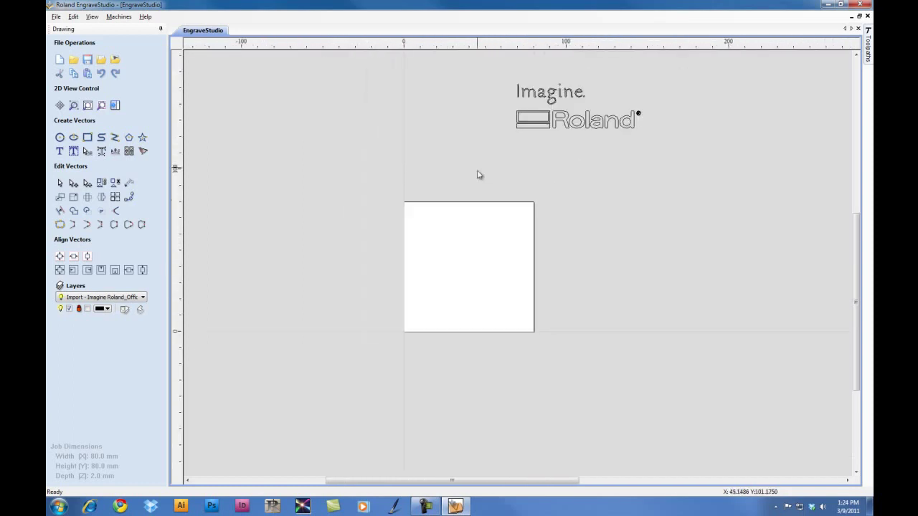
drag(496, 72, 674, 162)
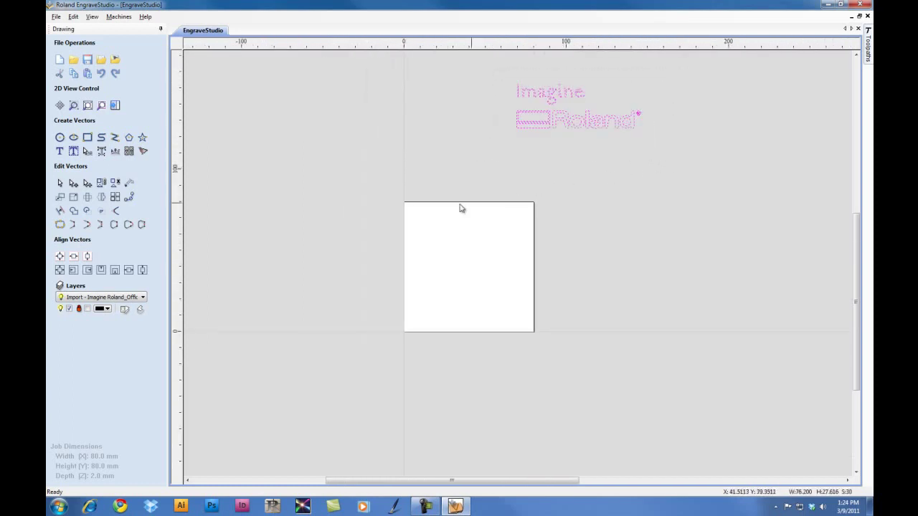
click(59, 257)
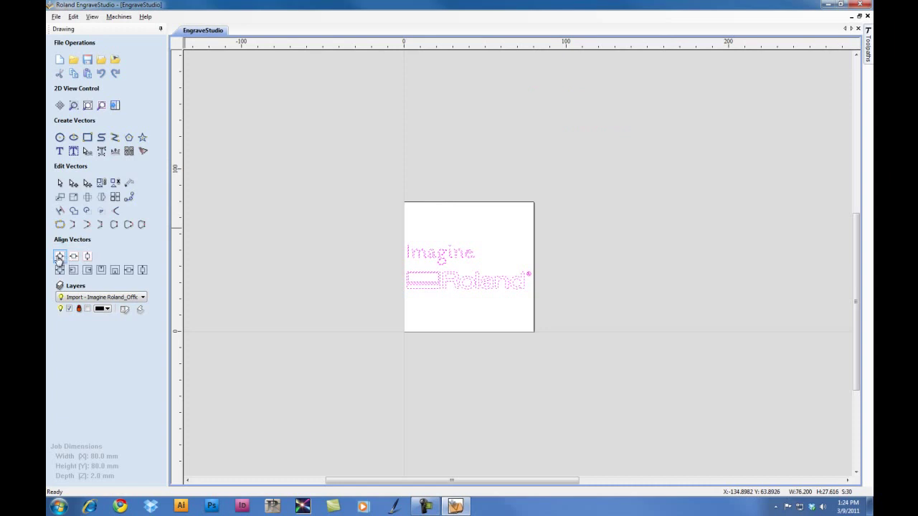
click(482, 314)
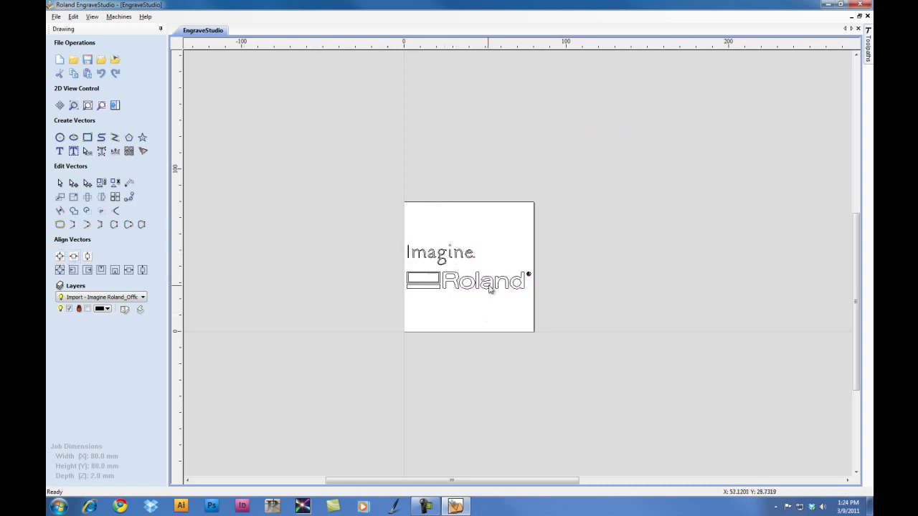
- Scale the complete logo down about its centre to about 70.5 mm wide, leaving a margin inside the plate
drag(390, 236, 589, 333)
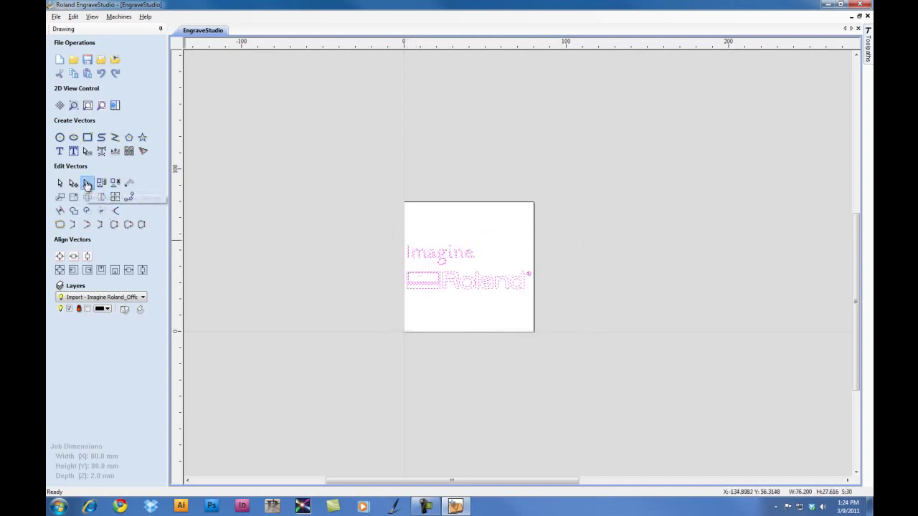
click(407, 246)
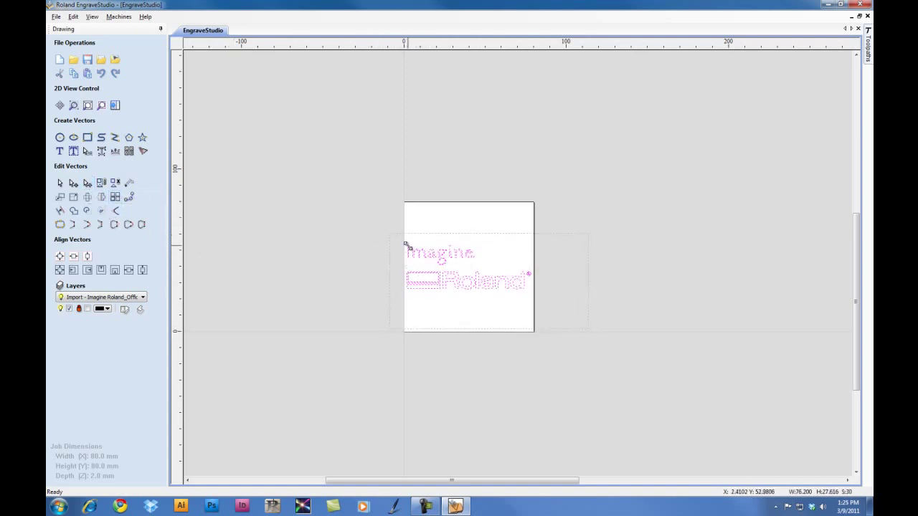
drag(408, 246, 412, 249)
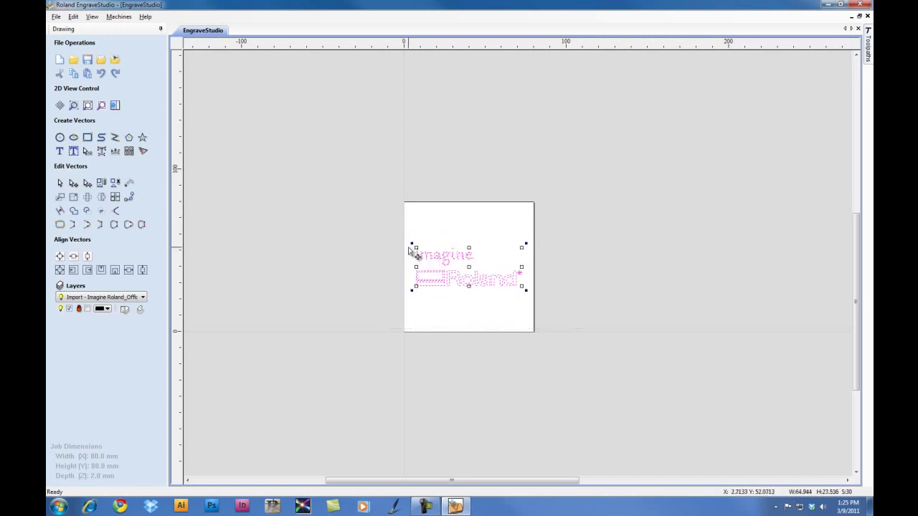
drag(523, 289, 525, 287)
click(611, 307)
scroll(489, 285, up, 2)
scroll(490, 285, up, 2)
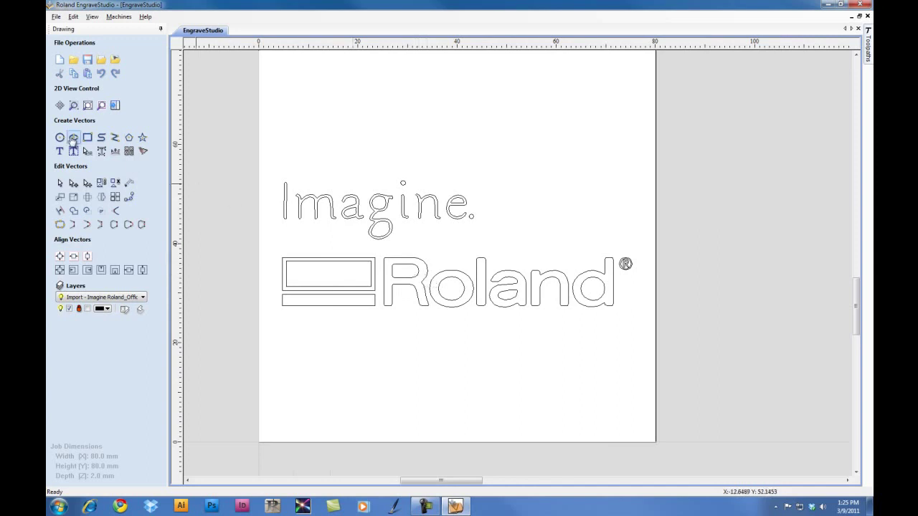
- Select the complete Imagine Roland artwork and keep the toolpath controls permanently displayed
click(61, 159)
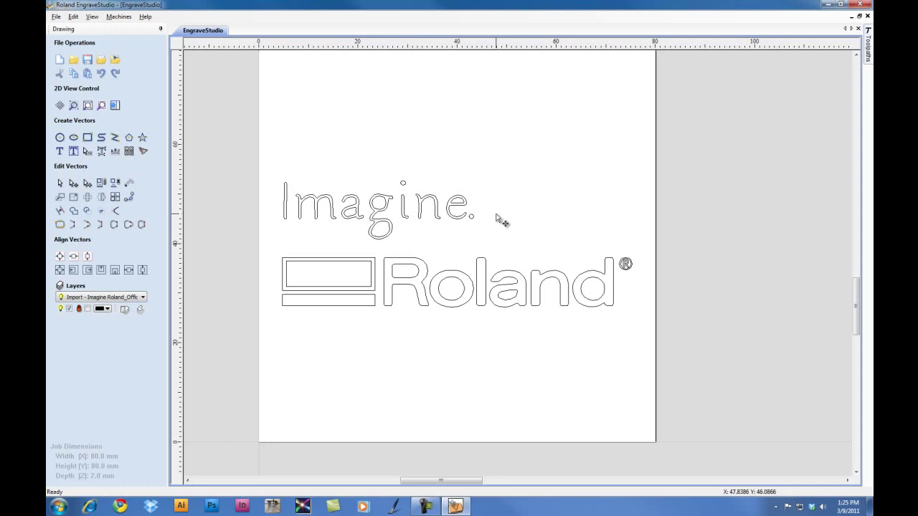
click(267, 176)
drag(267, 178, 748, 347)
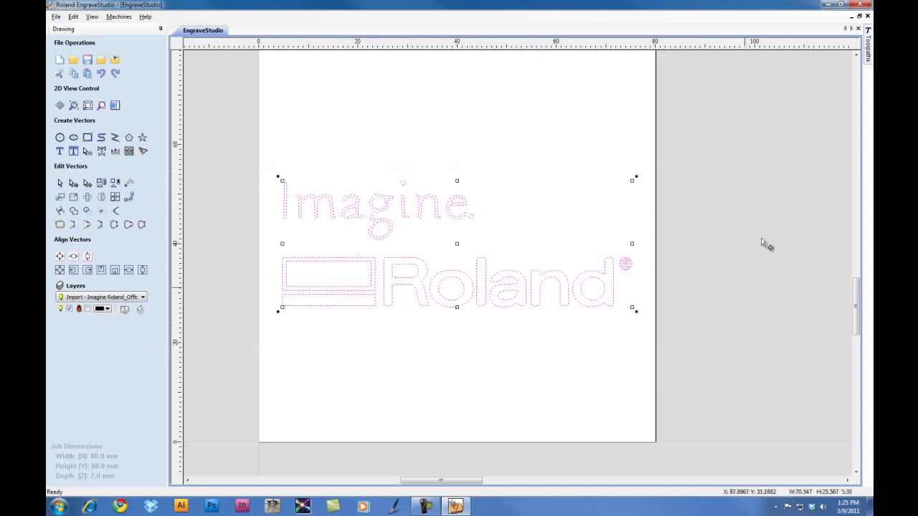
mouse_move(869, 49)
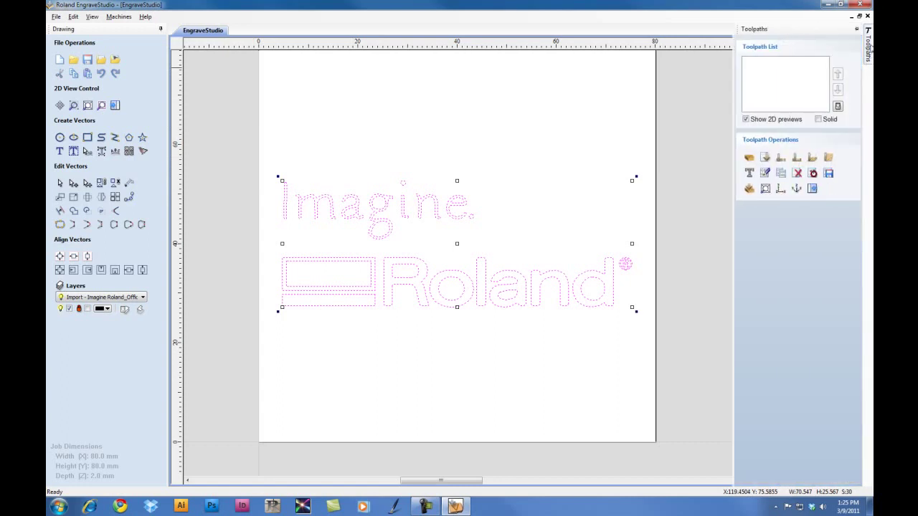
click(856, 31)
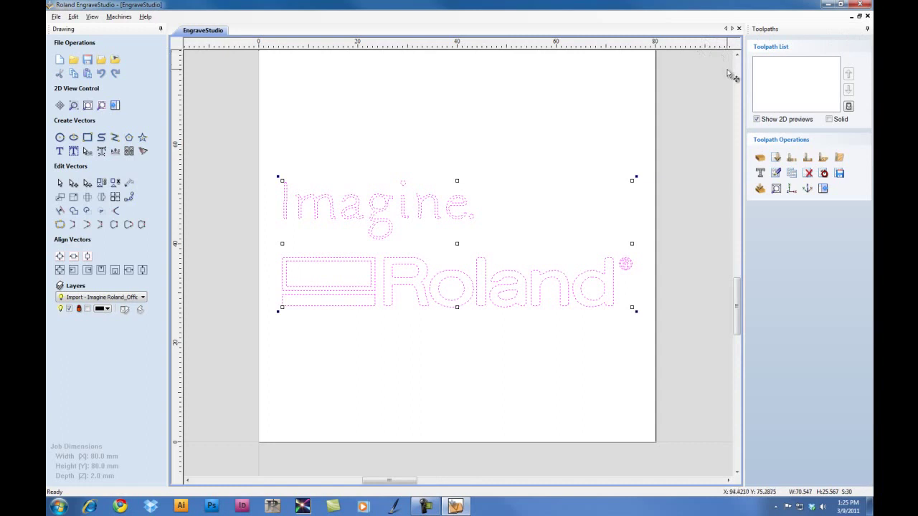
- Set the toolpath rapid clearance gap to 6 mm and the home position Z to 6 mm
click(760, 159)
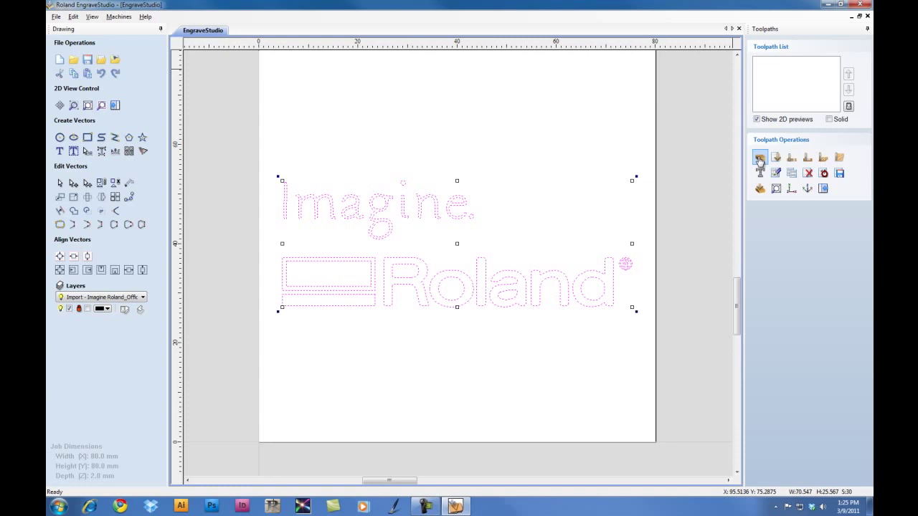
click(760, 159)
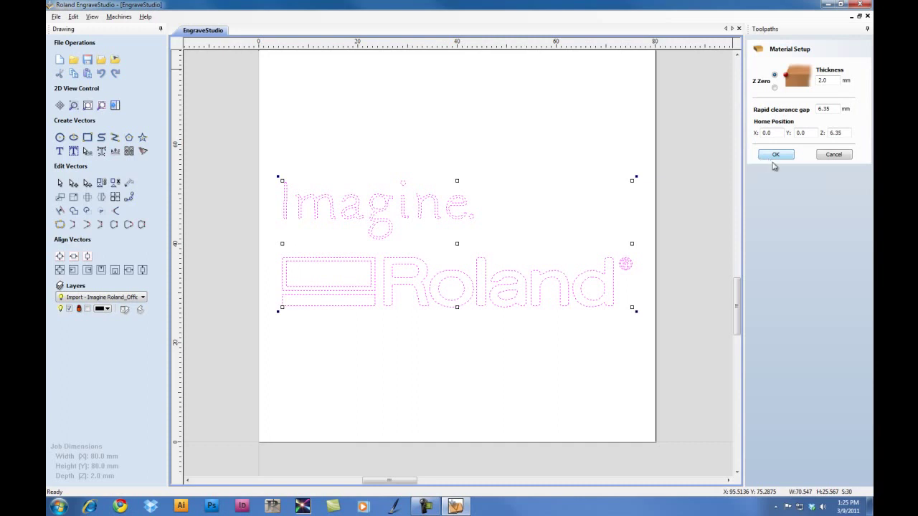
drag(835, 109, 750, 112)
text(6)
drag(850, 133, 777, 134)
text(6)
click(777, 155)
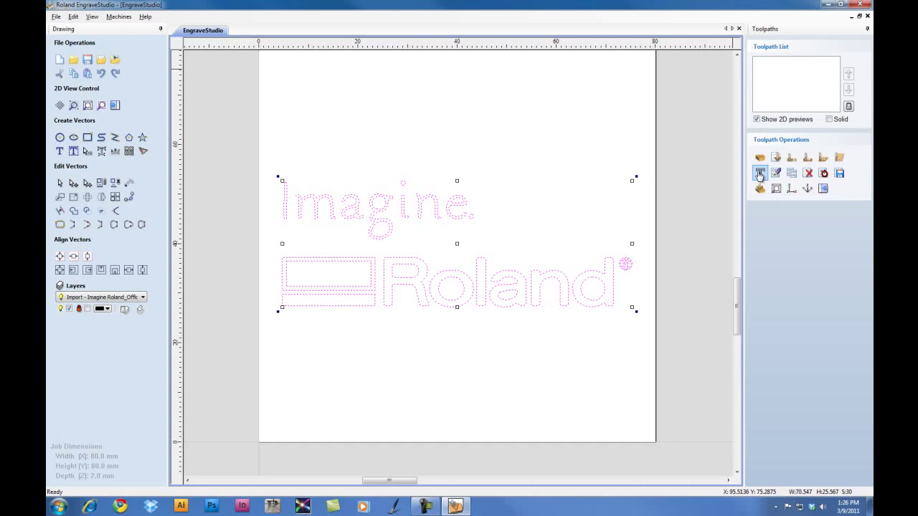
- Start a Quick Engrave toolpath, choose the Diamond (1/8", 120deg. 0.005") tool and set its stepover to 0.0025 inches
click(760, 174)
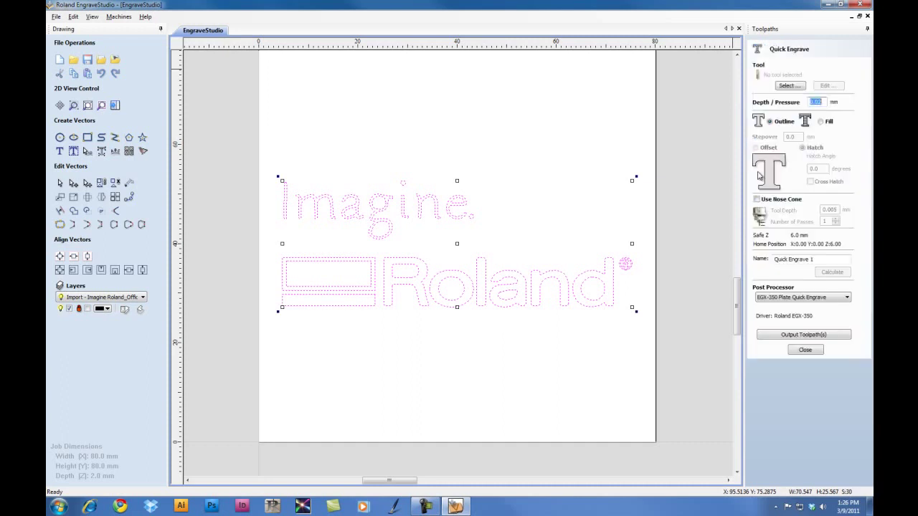
click(789, 86)
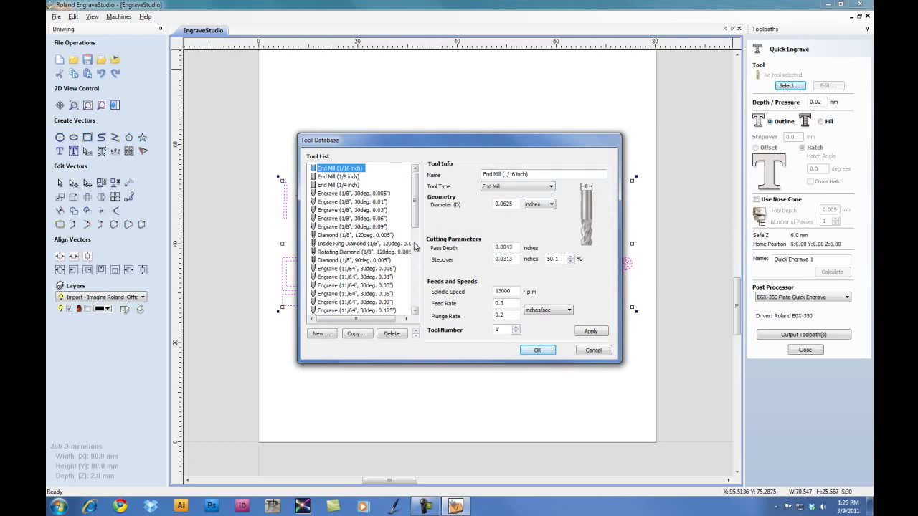
click(327, 236)
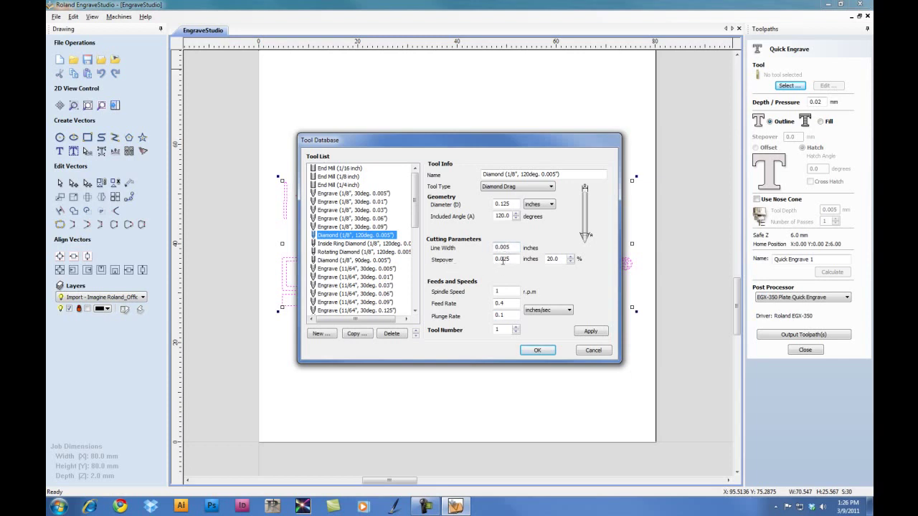
click(502, 259)
text(0)
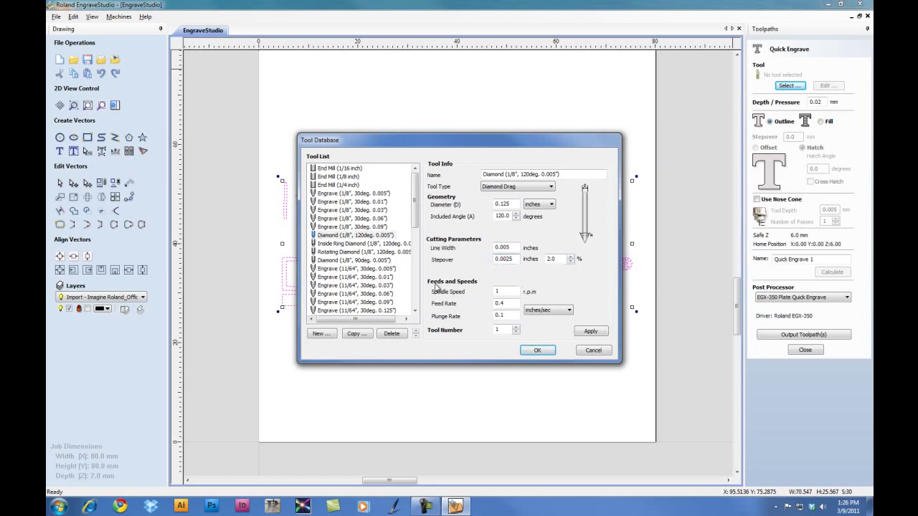
- Switch the diamond tool's speed units to mm/sec, set feed rate 40 and plunge rate 30, and apply the tool
click(546, 312)
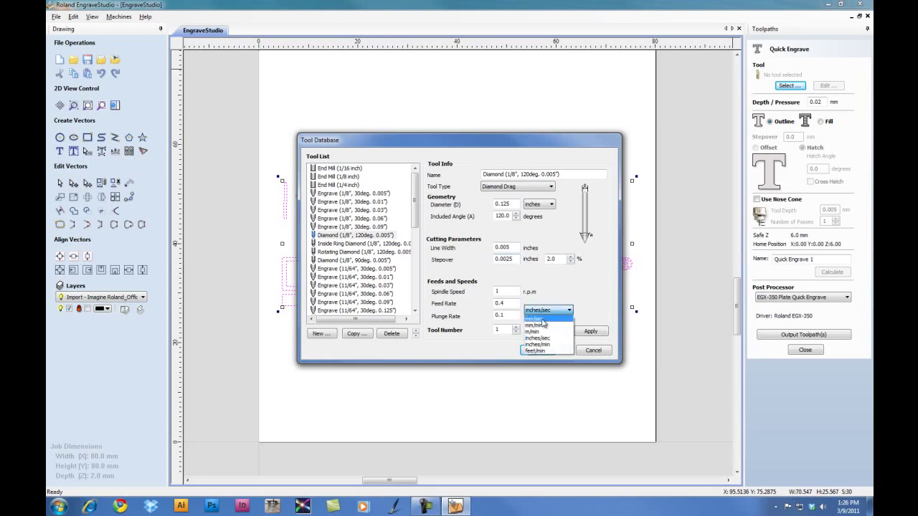
click(542, 320)
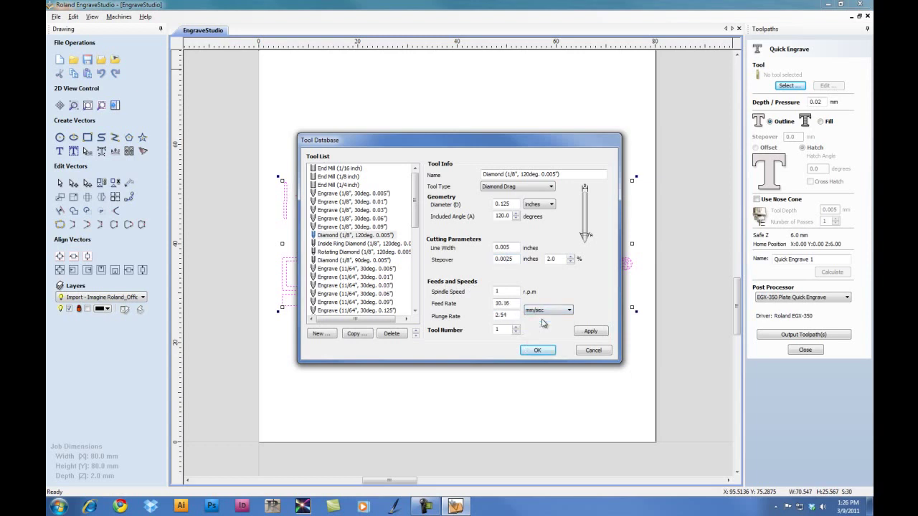
drag(516, 302, 479, 307)
text(40)
drag(517, 315, 443, 319)
text(30)
click(591, 332)
click(539, 350)
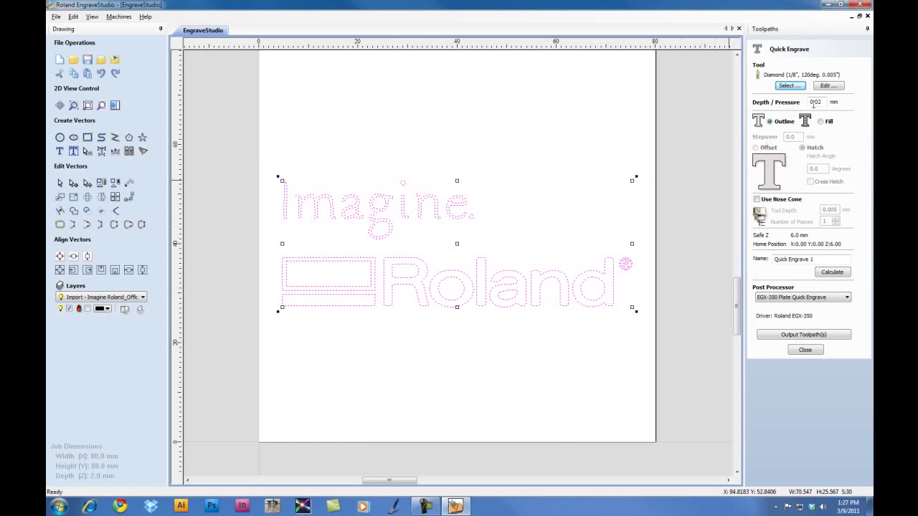
- Set the engraving depth to 1.0 mm and use a hatch fill at a 135-degree angle
drag(823, 102, 797, 104)
text(1.0)
click(821, 123)
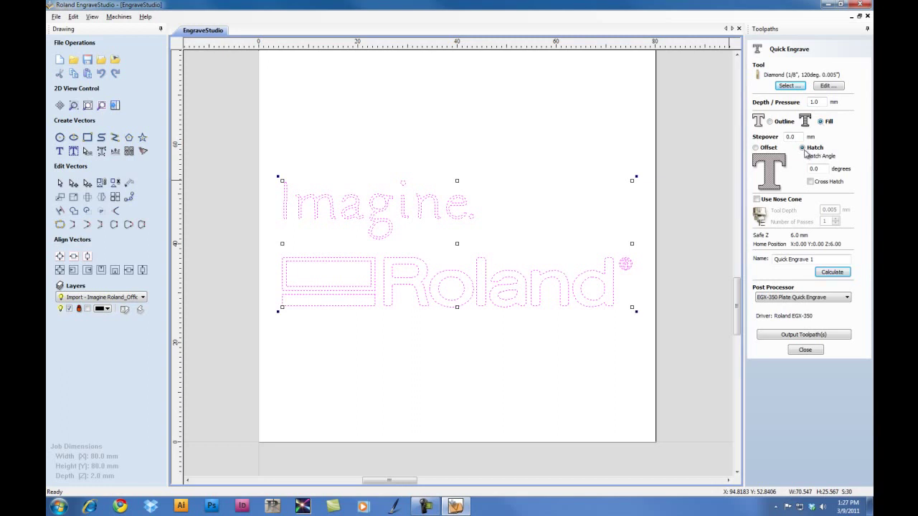
drag(826, 168, 805, 172)
text(135)
- Name the engraving toolpath Fill and calculate it for the selected logo
drag(821, 260, 758, 266)
text(Fi)
click(832, 273)
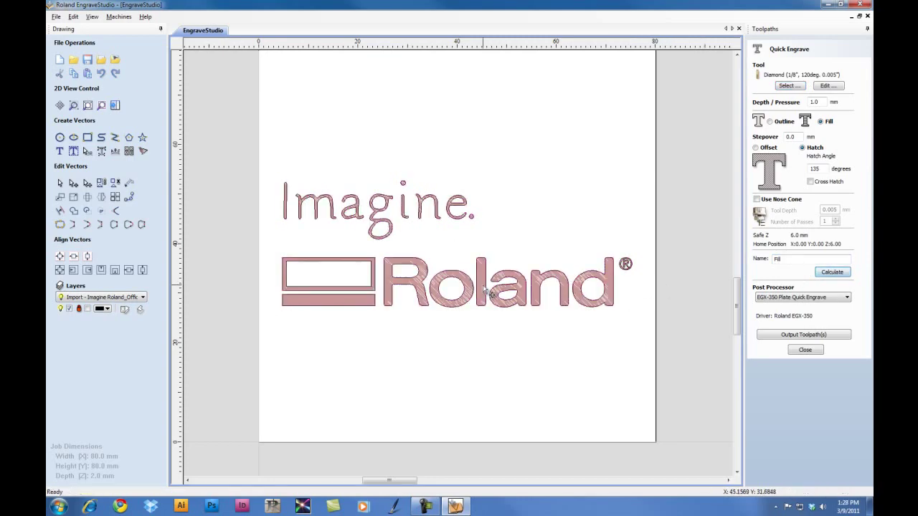
scroll(482, 287, up, 5)
scroll(483, 288, up, 2)
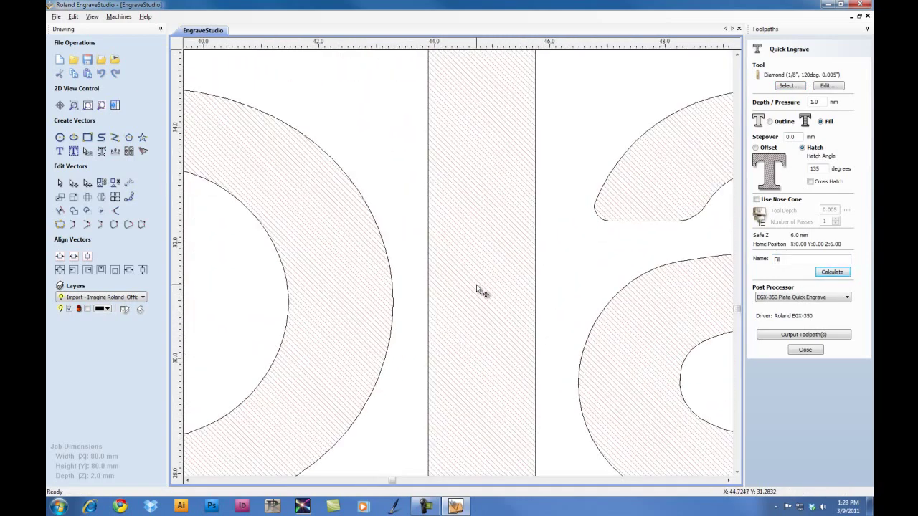